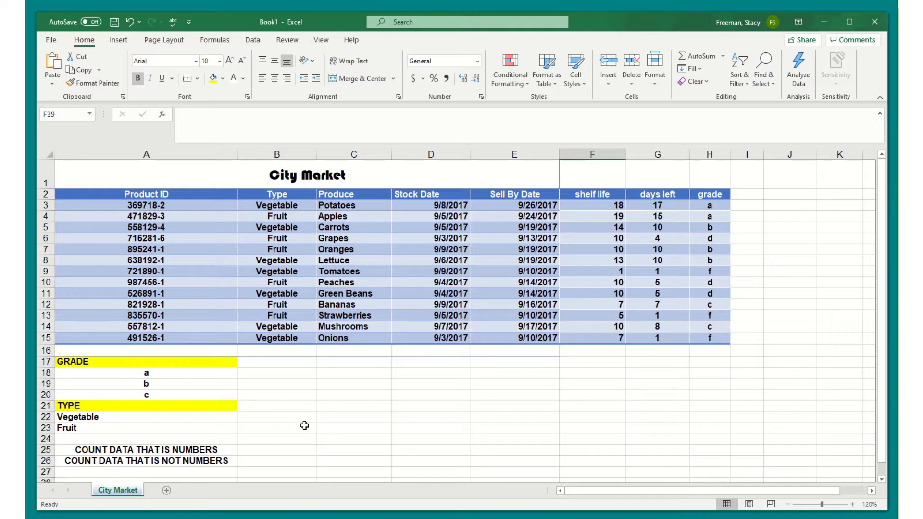
left_click(184, 205)
left_click_drag(184, 205, 192, 338)
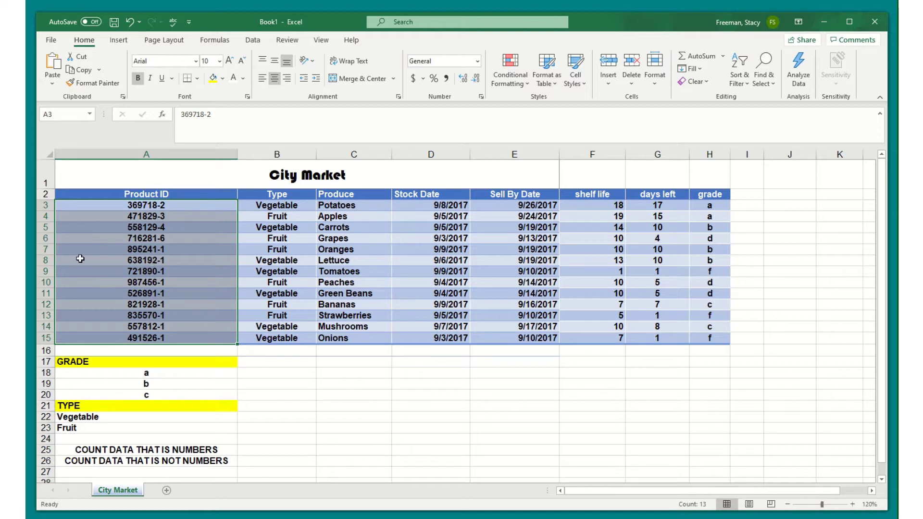
left_click(358, 414)
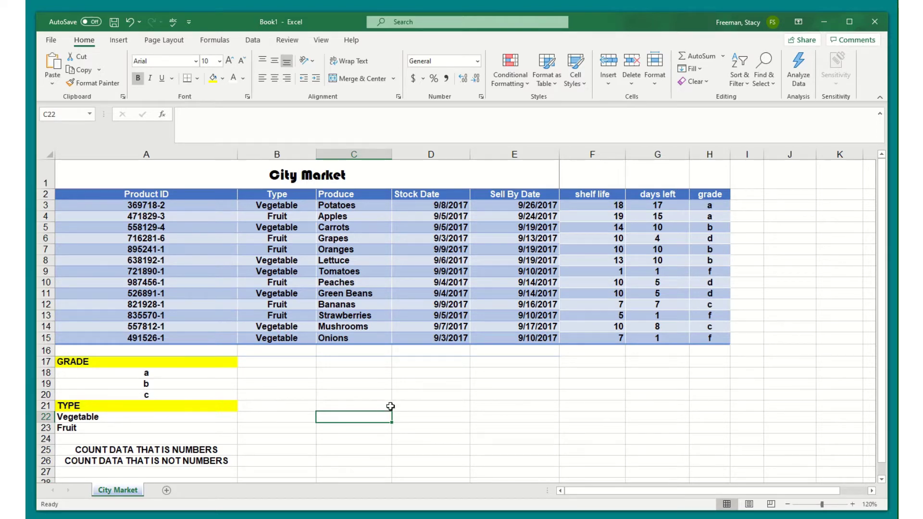
scroll(390, 406, "down", 1)
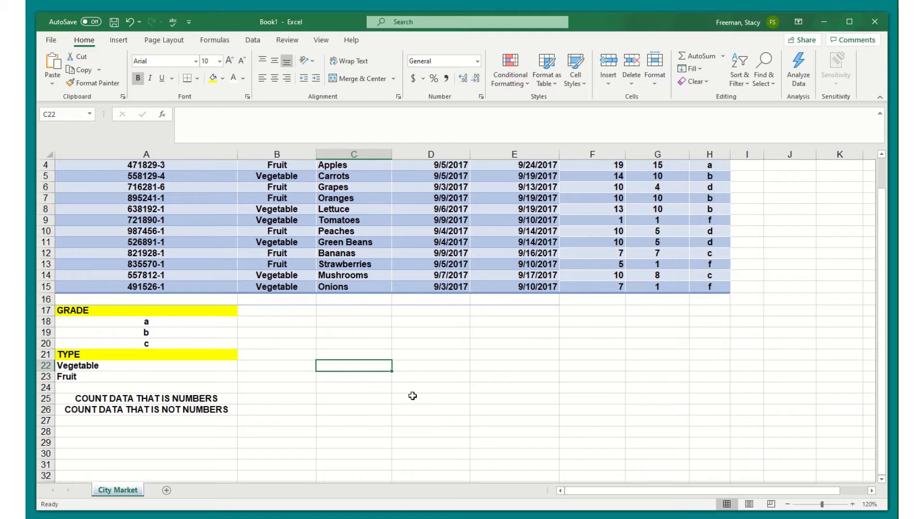
- Enter a COUNT formula in B25, beside "COUNT DATA THAT IS NUMBERS", over the Product ID range A3:A15
left_click(148, 398)
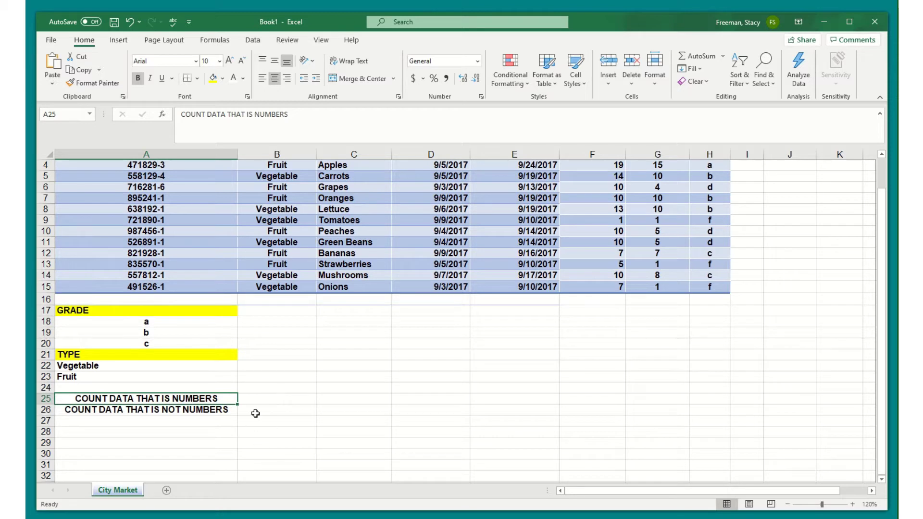
left_click(307, 397)
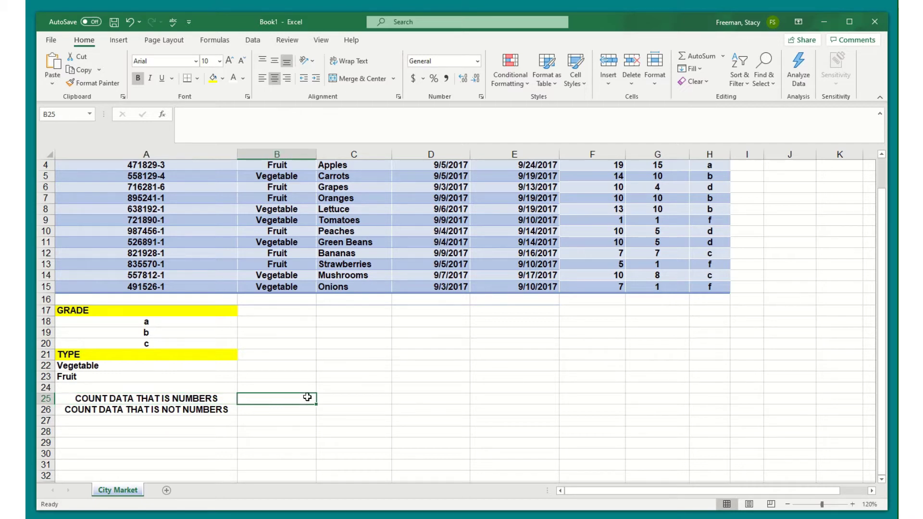
type("=")
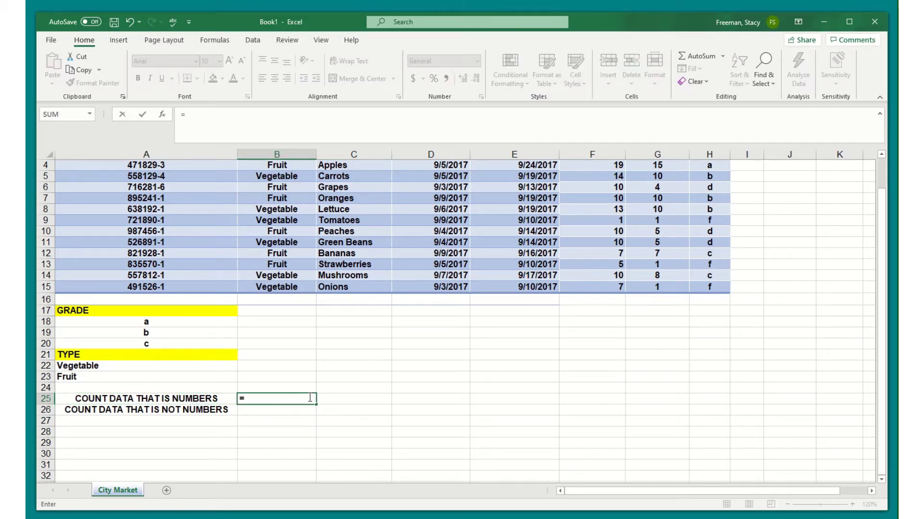
type("count")
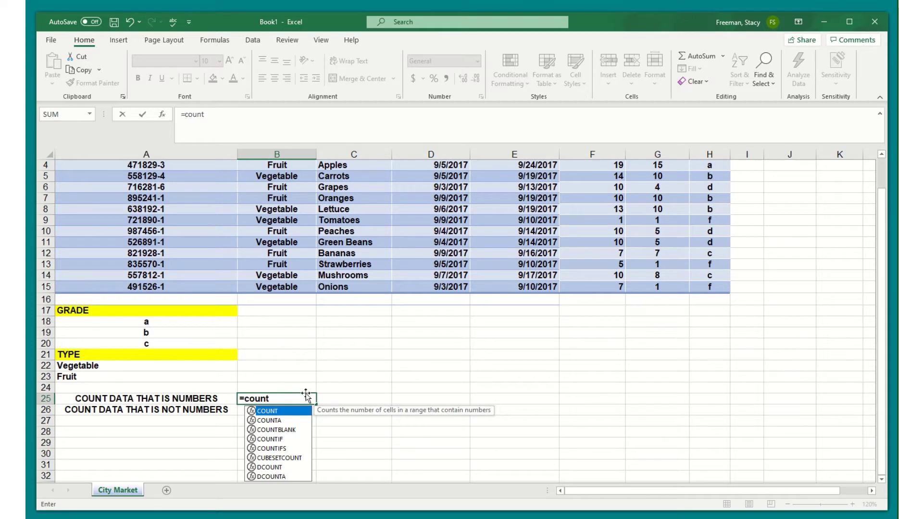
double_click(275, 412)
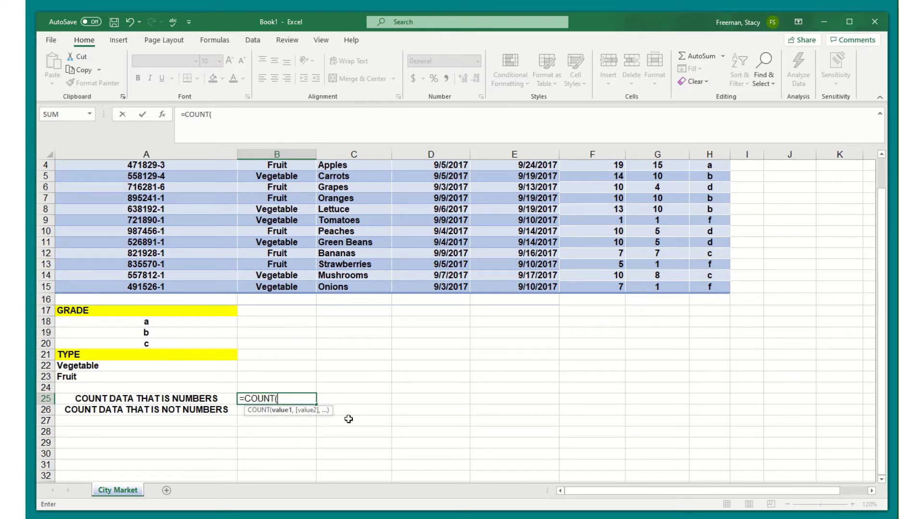
scroll(429, 379, "up", 1)
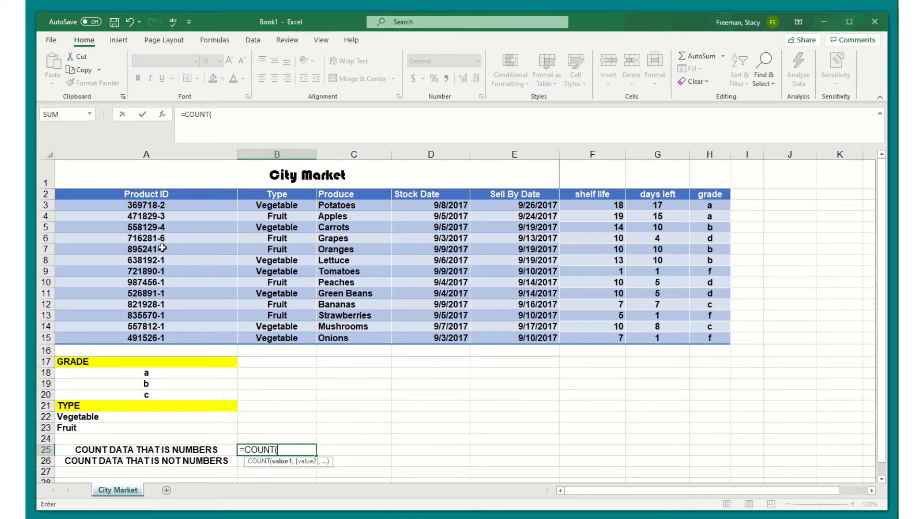
left_click_drag(181, 205, 197, 331)
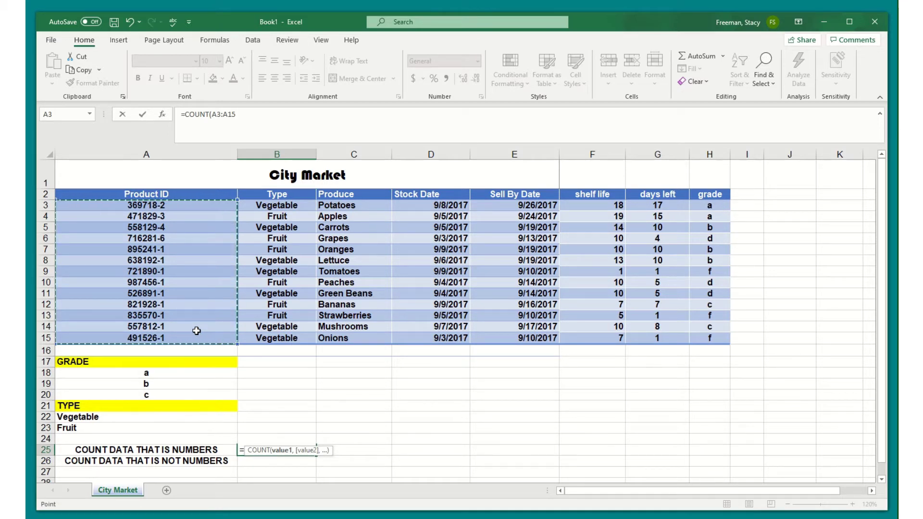
key("Return")
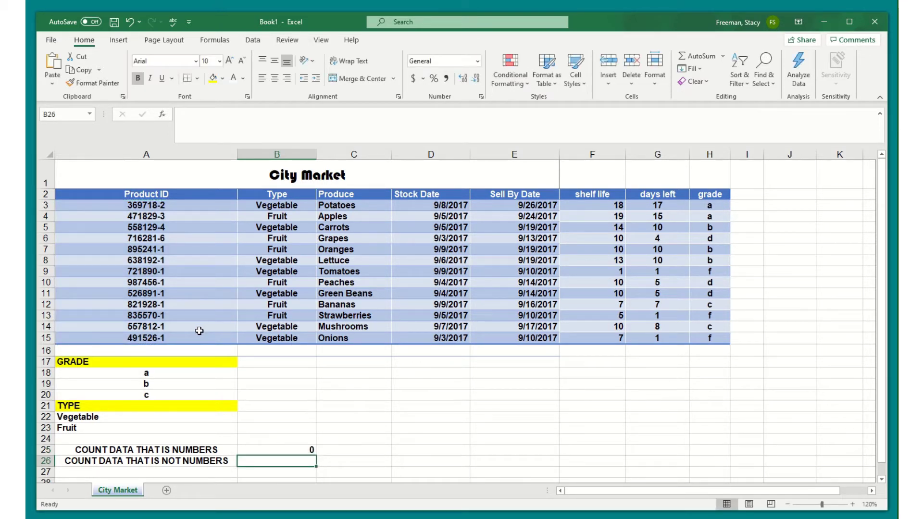
- Change the COUNT formula's range in B25 to the Stock Date cells D3:D15
left_click(260, 449)
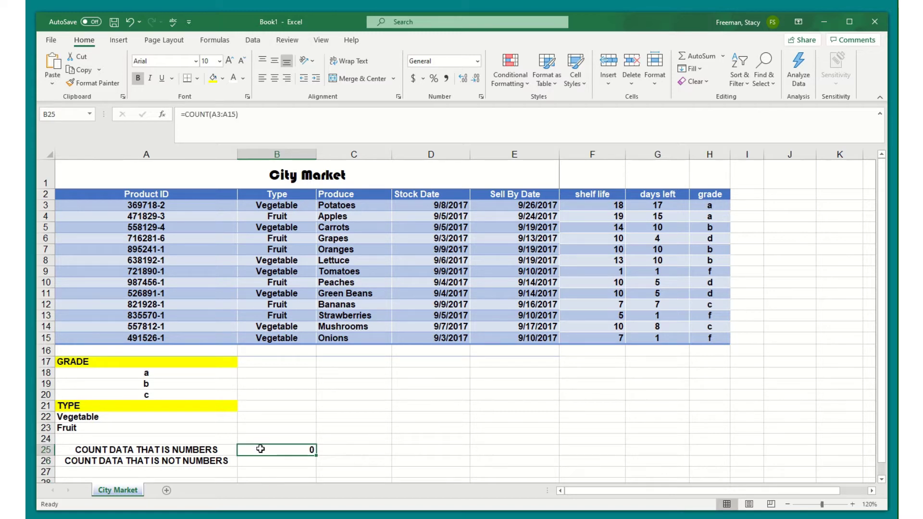
double_click(260, 449)
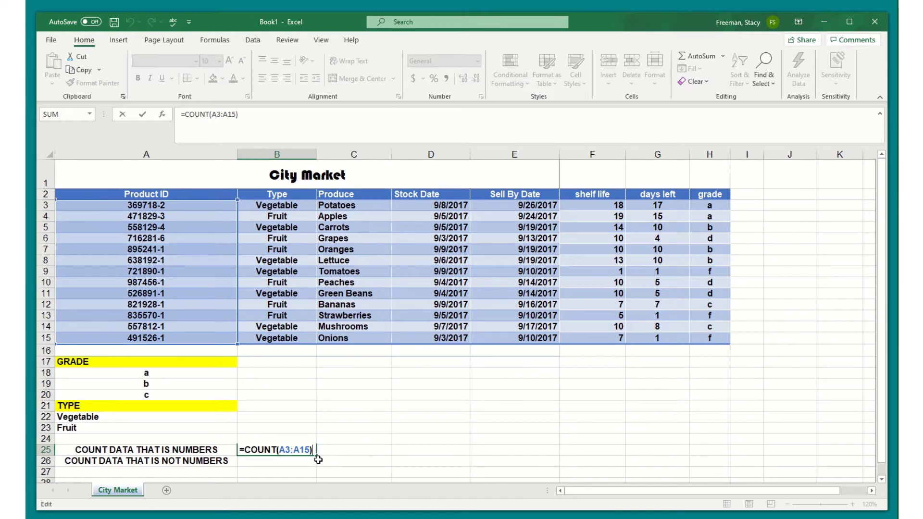
key("BackSpace")
key("BackSpace")
key("BackSpace")
key("BackSpace")
key("BackSpace")
key("BackSpace")
key("BackSpace")
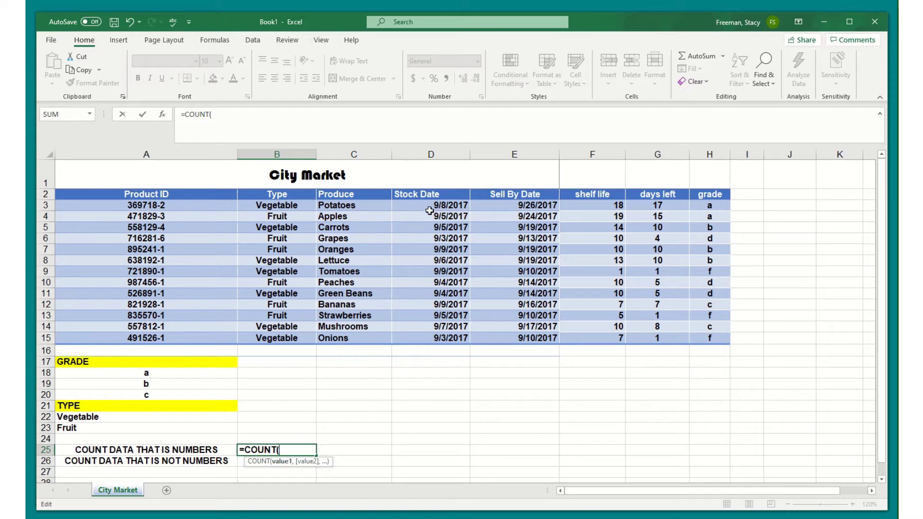
left_click_drag(429, 208, 428, 339)
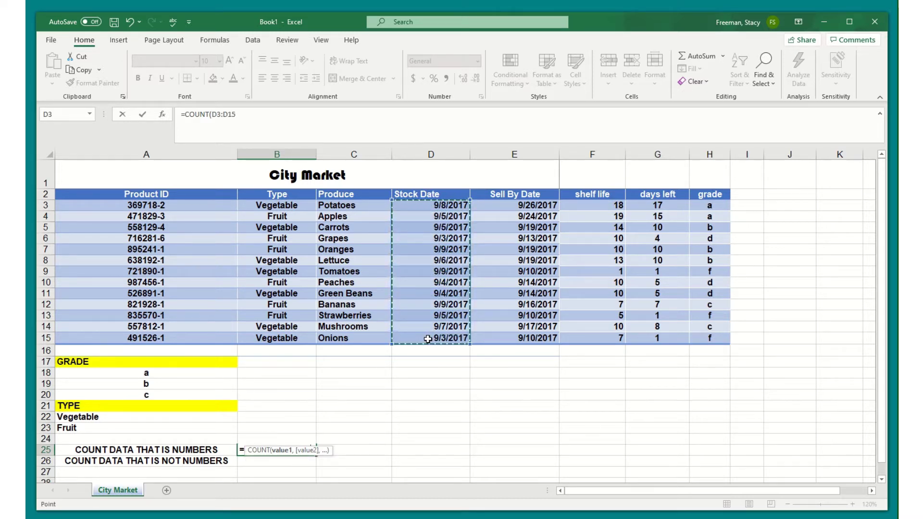
key("Return")
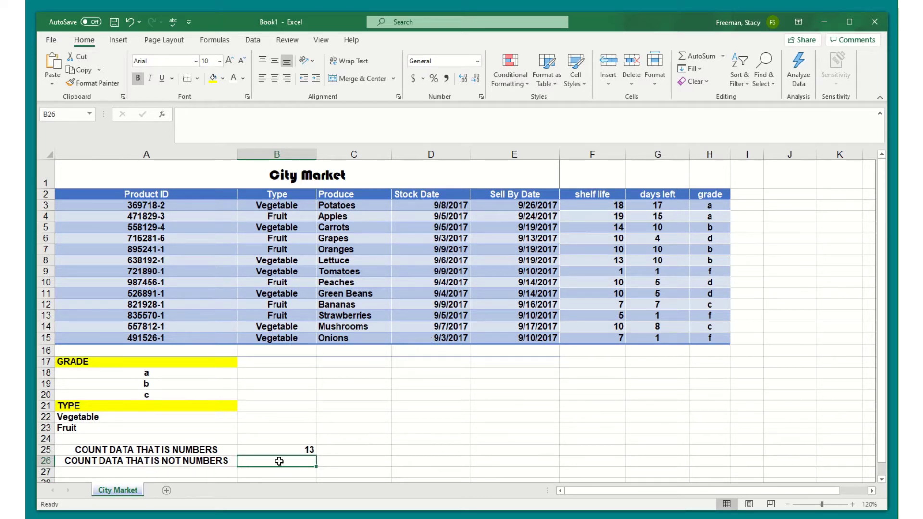
- Enter a COUNTA formula in B26, beside "COUNT DATA THAT IS NOT NUMBERS", over the Product ID range A3:A15
double_click(263, 461)
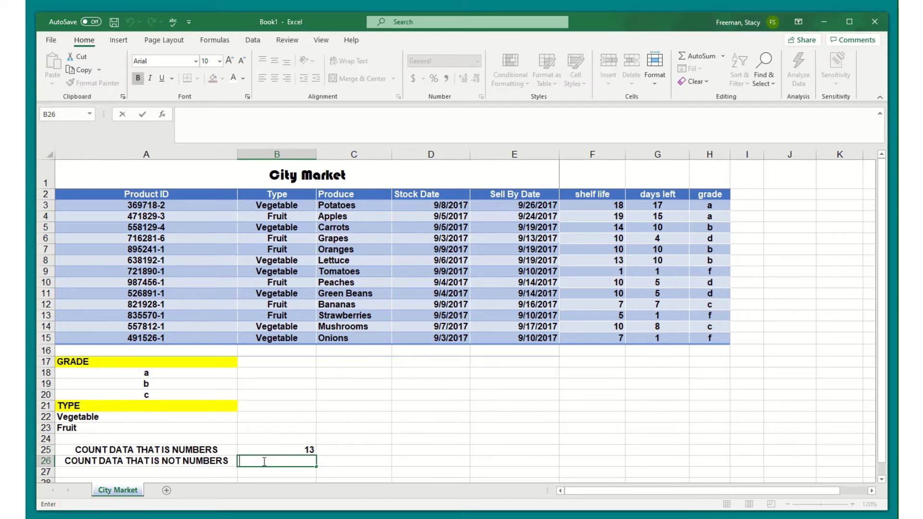
type("=counta")
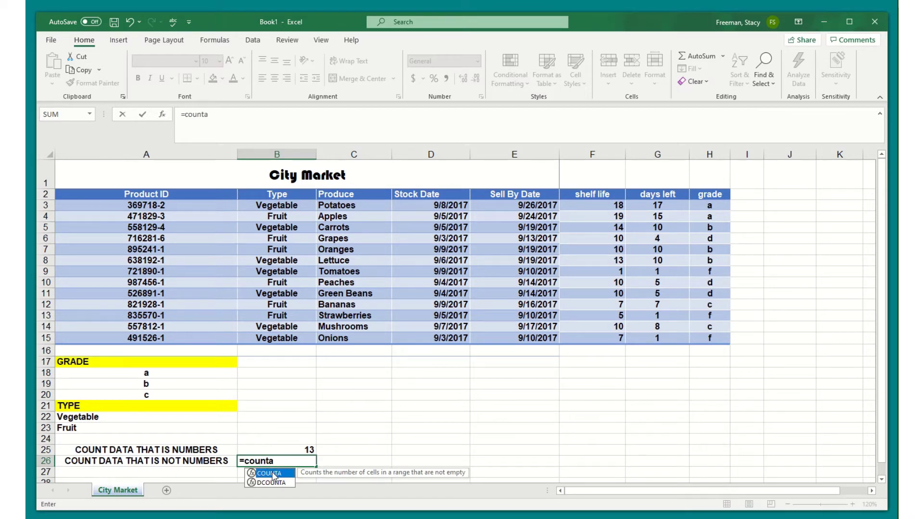
double_click(273, 474)
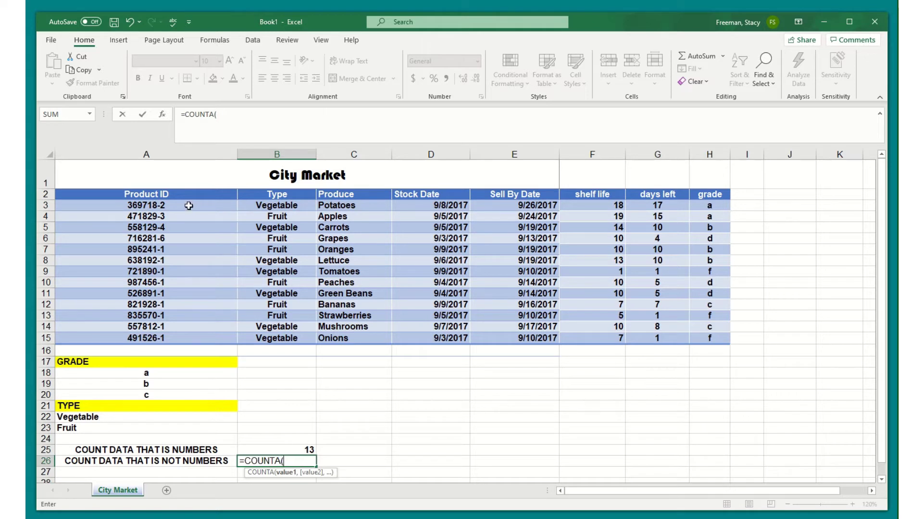
left_click_drag(185, 206, 186, 338)
key("Return")
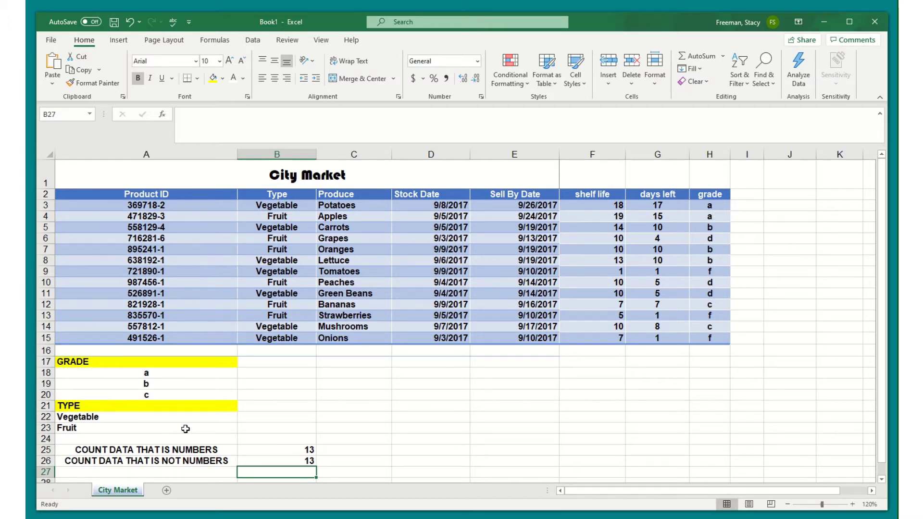
- Enter a COUNTIF formula in B18 that counts the "a" grades in H3:H15
left_click(261, 372)
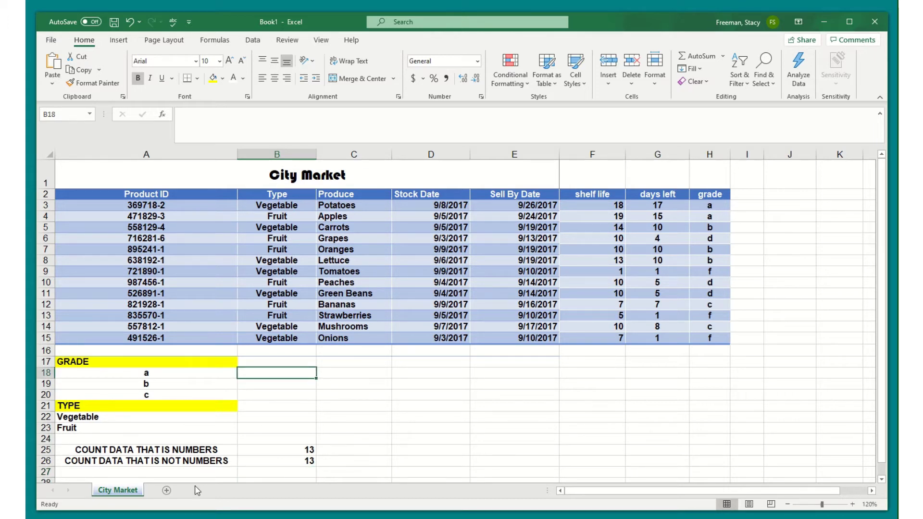
type("=count")
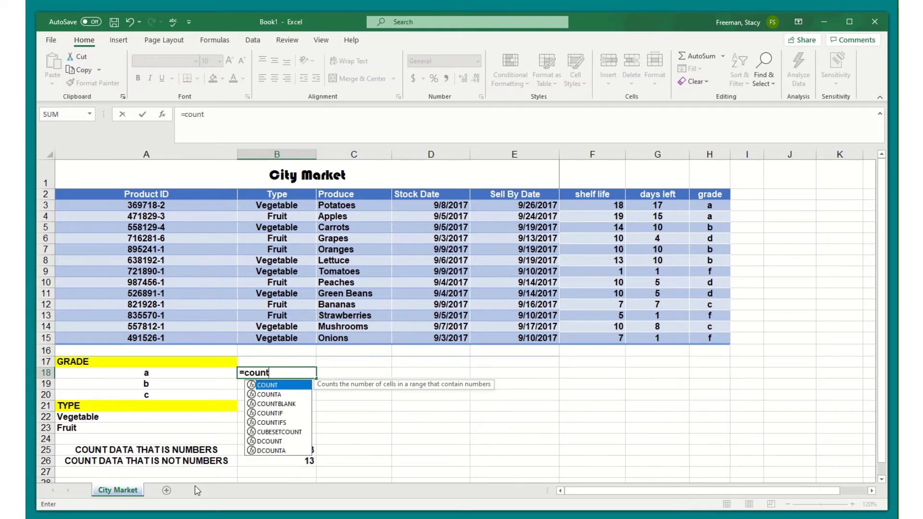
double_click(278, 413)
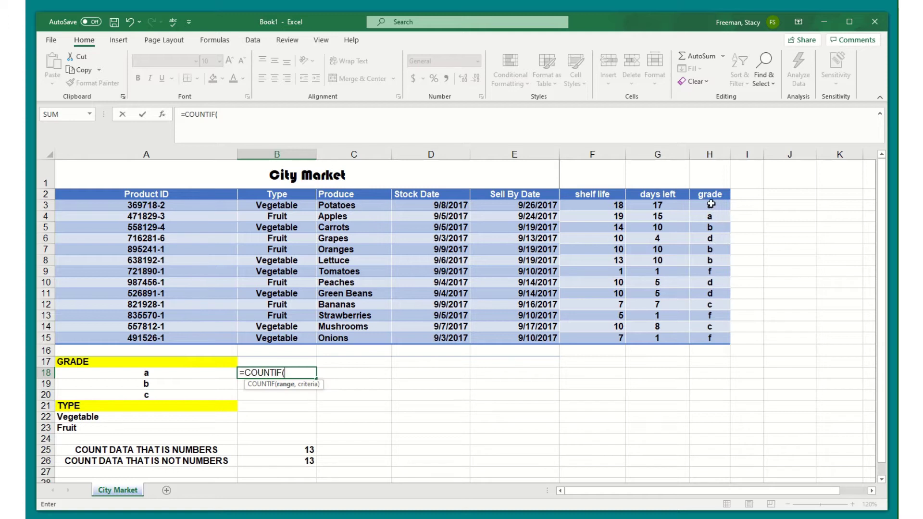
left_click_drag(711, 204, 711, 292)
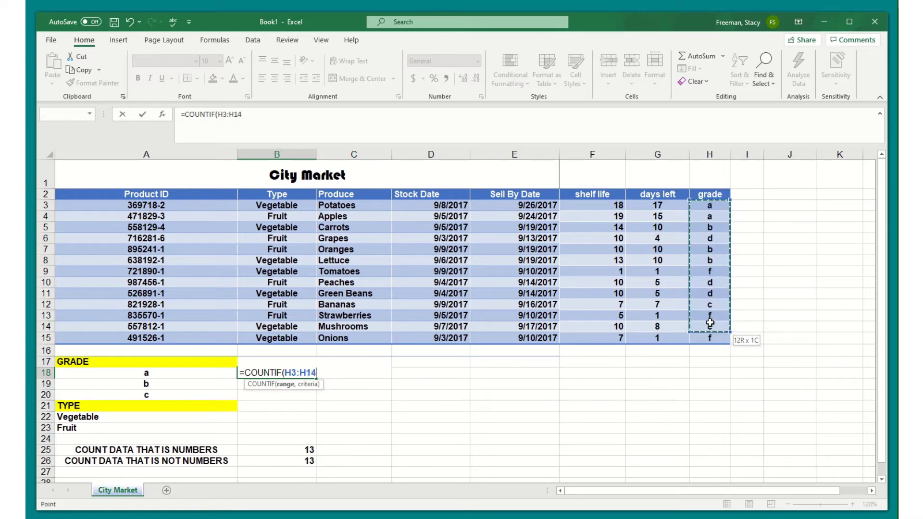
left_click_drag(711, 335, 710, 333)
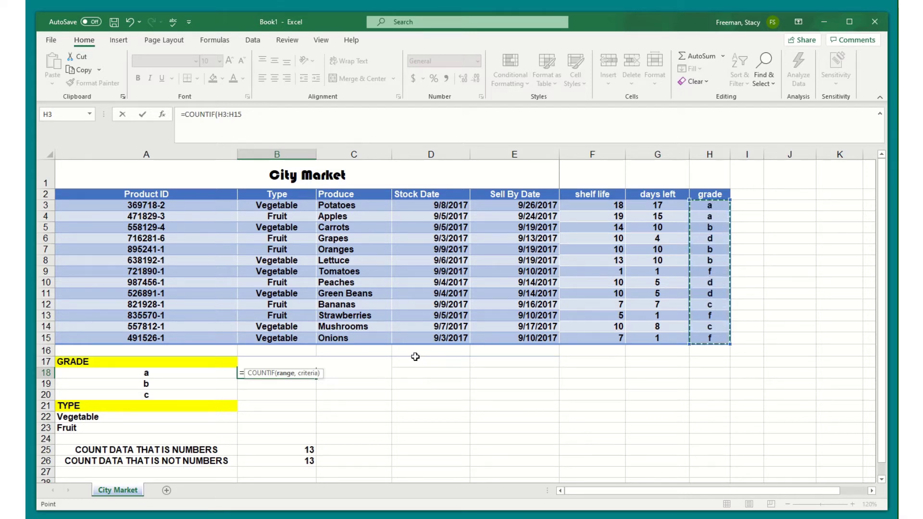
type(",")
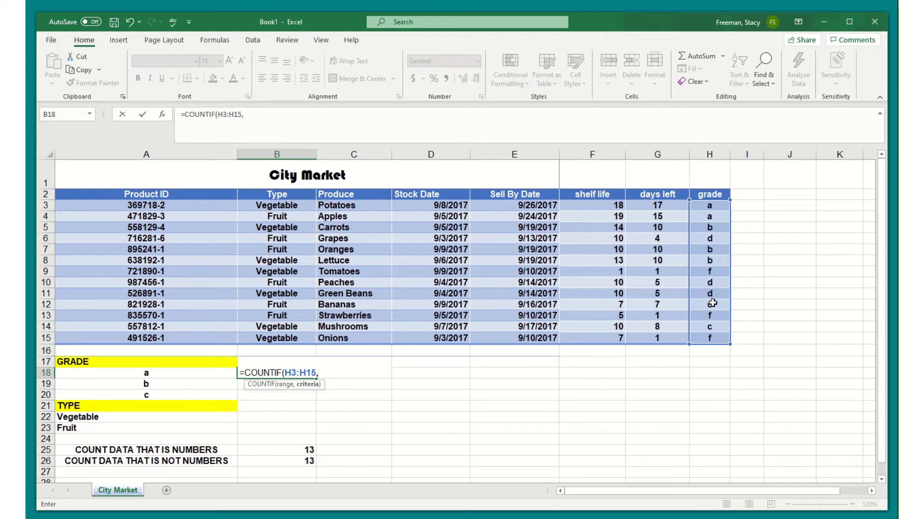
type("\"a\"")
key("Return")
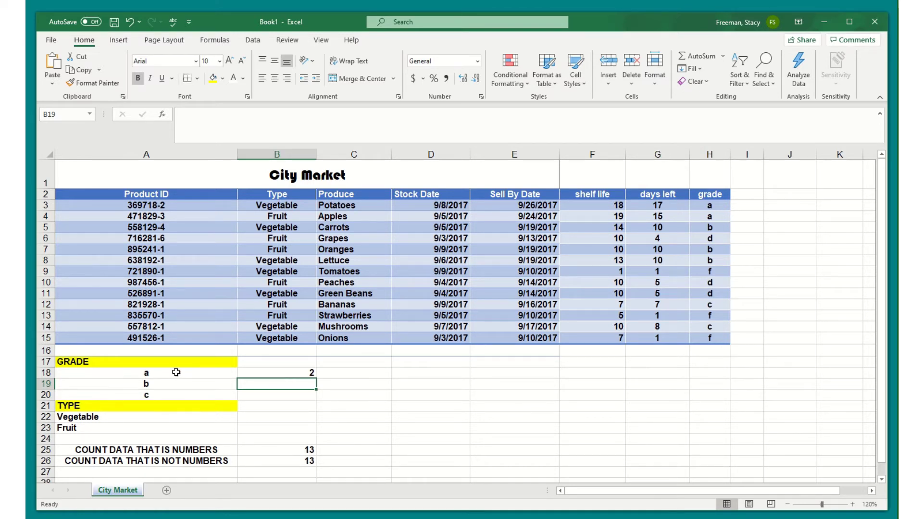
left_click_drag(176, 371, 178, 394)
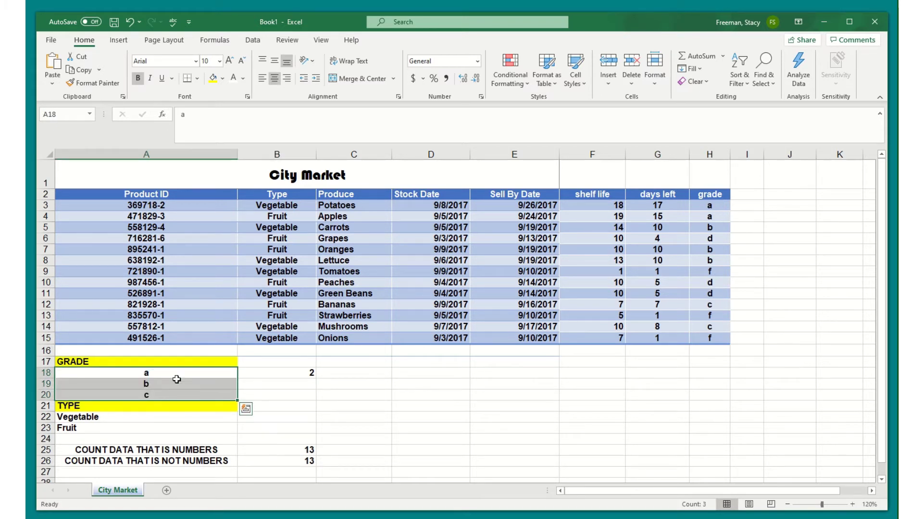
left_click(172, 386)
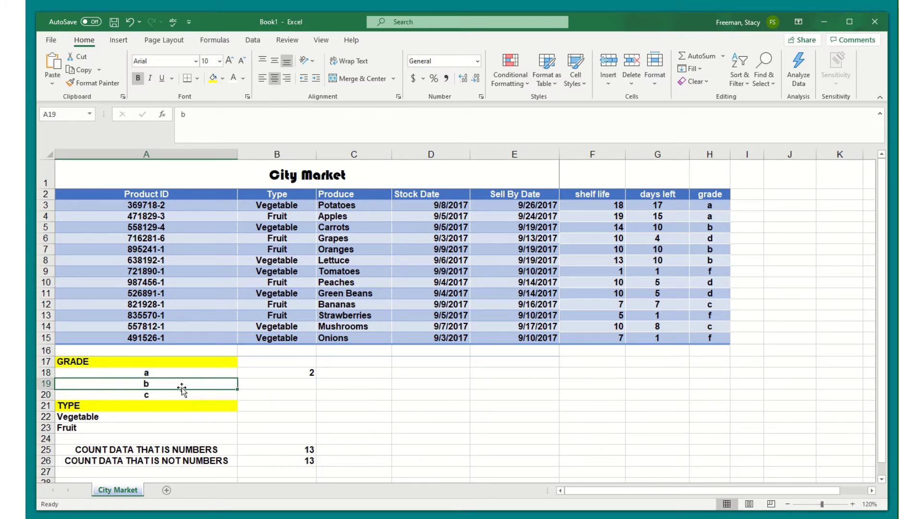
left_click(274, 389)
left_click(198, 383)
- Enter a COUNTIF formula in B19 that counts the grades in H3:H15 matching the "b" in A19
left_click(258, 384)
type("=")
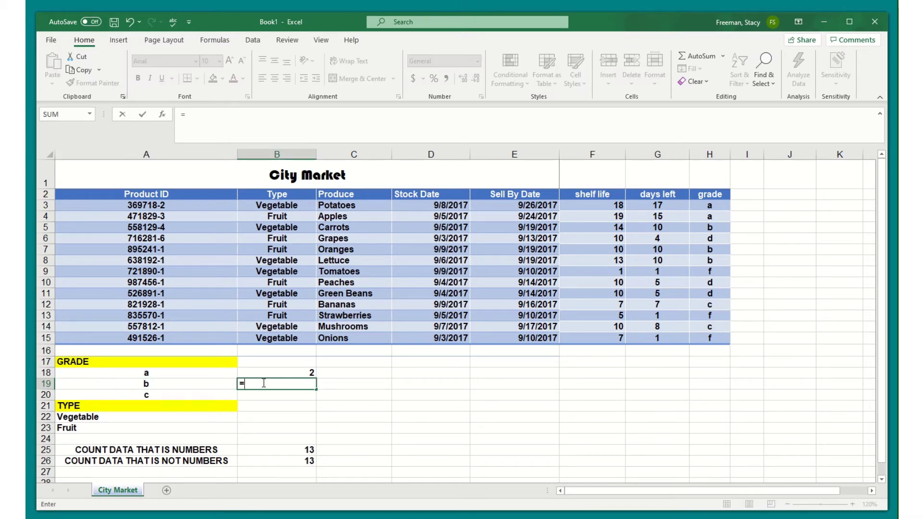
type("cou")
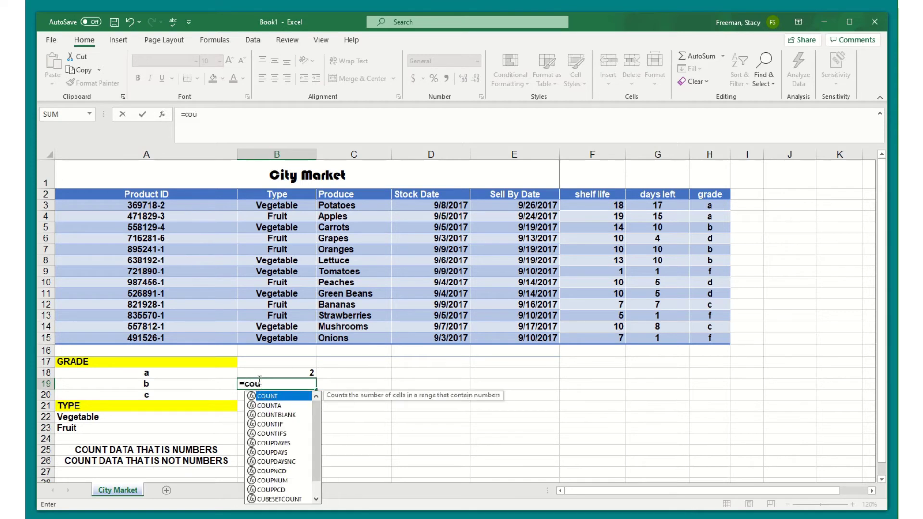
left_click(258, 425)
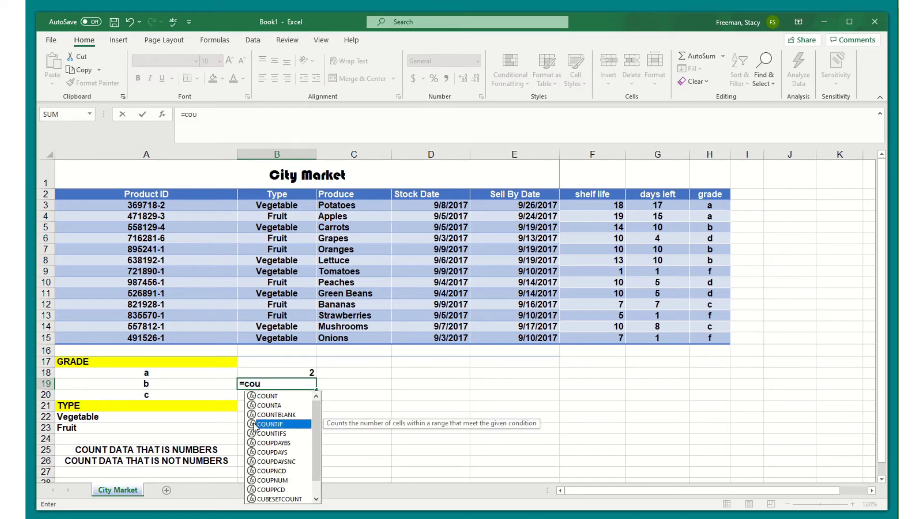
double_click(280, 425)
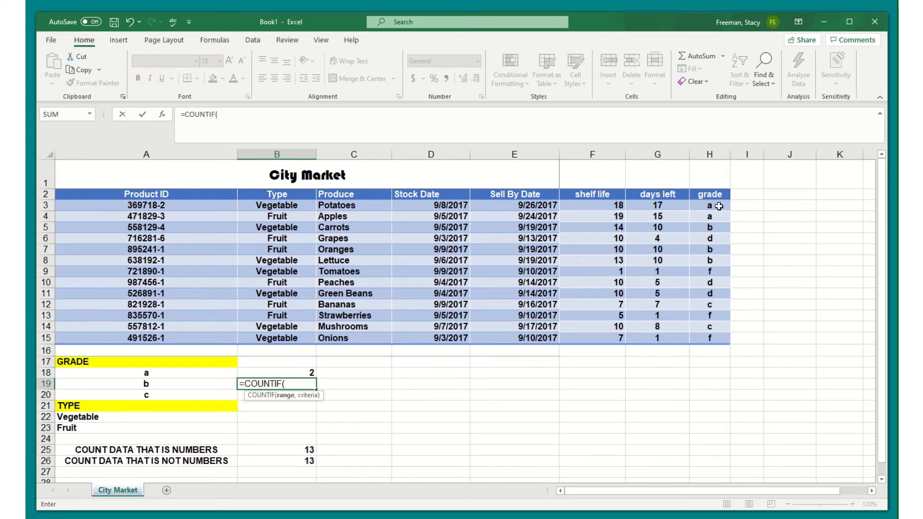
left_click_drag(718, 204, 715, 337)
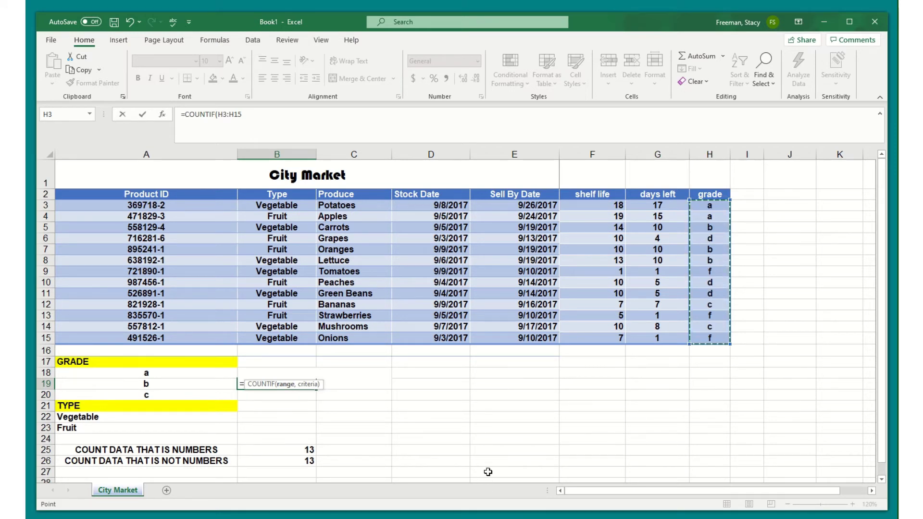
type(",")
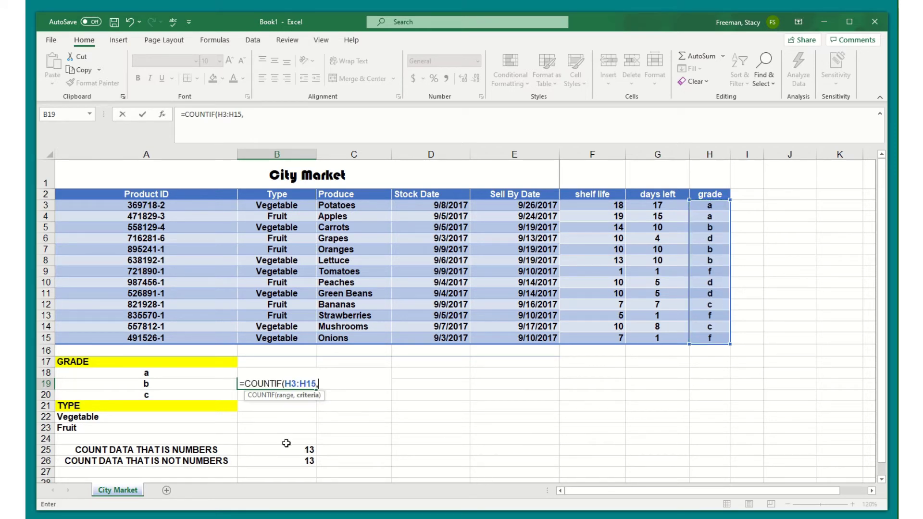
left_click(173, 386)
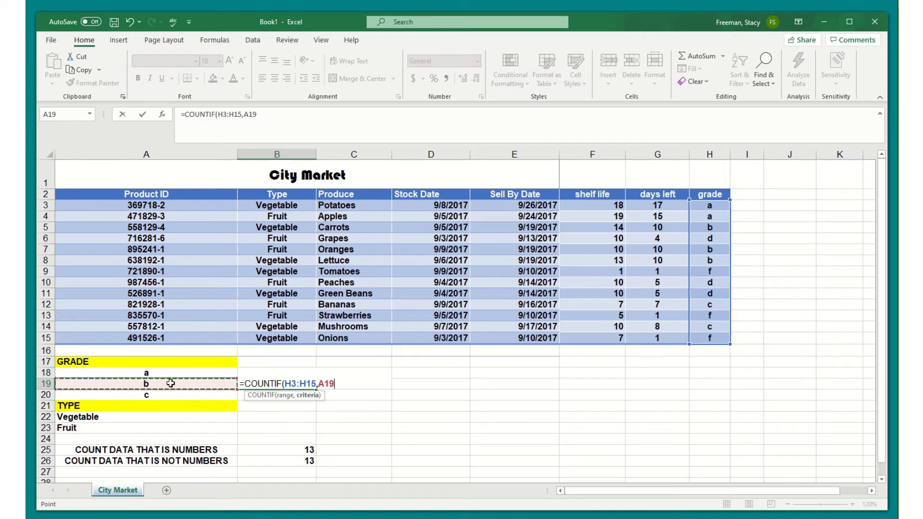
key("Return")
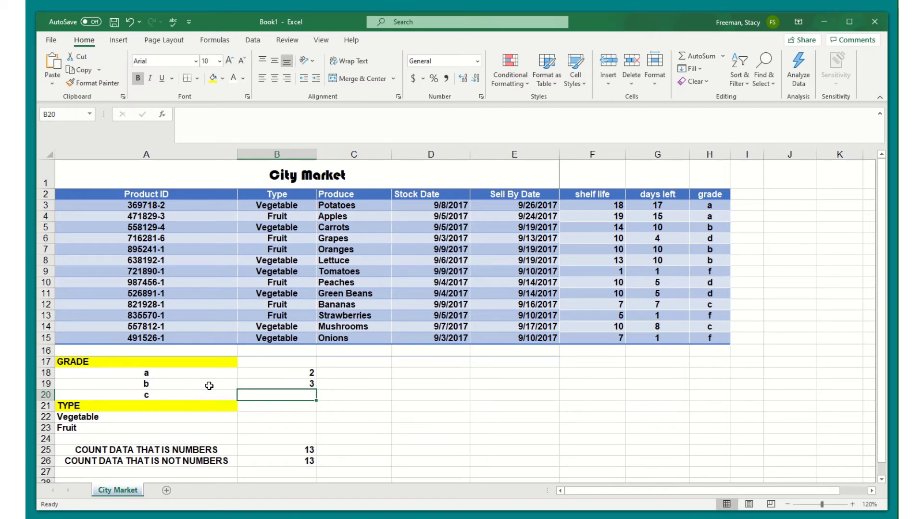
- Enter a COUNTIF formula in B20 over the absolute grade range $H$3:$H$15, with the "c" in A20 as its criterion
type("=count")
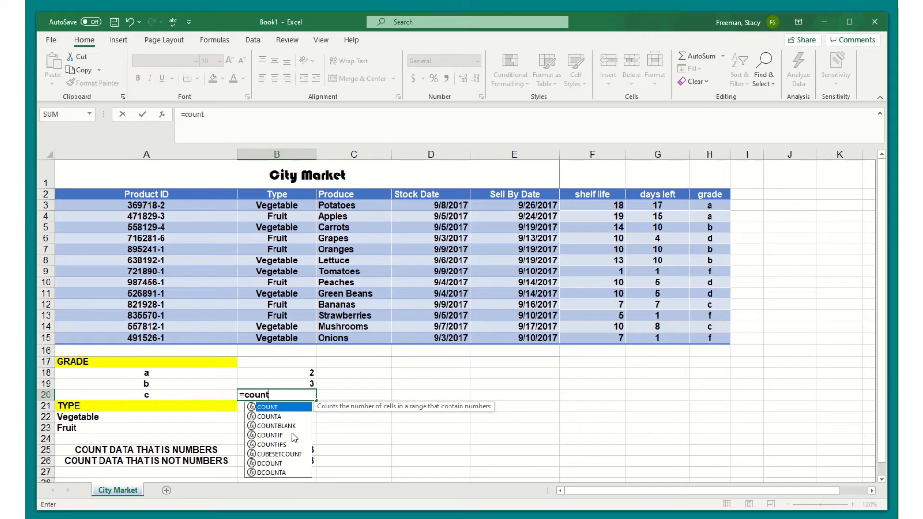
double_click(267, 436)
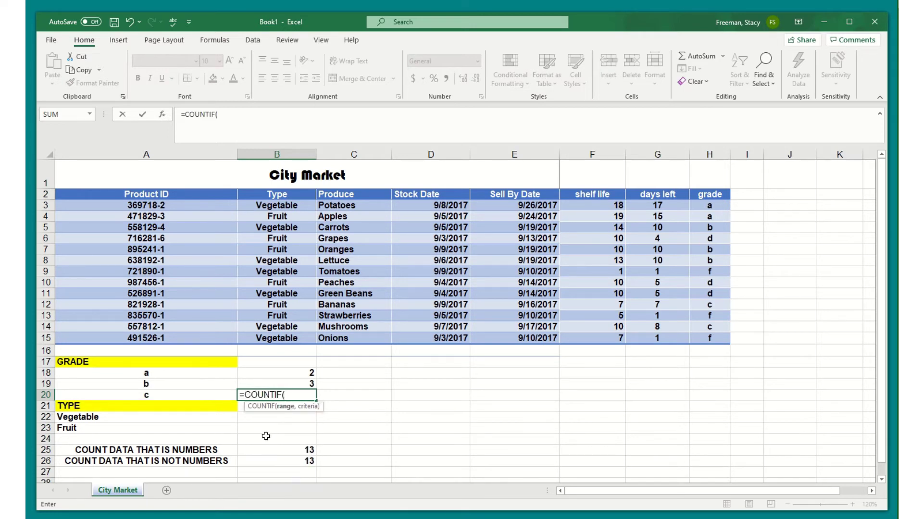
left_click_drag(717, 205, 723, 339)
key("F4")
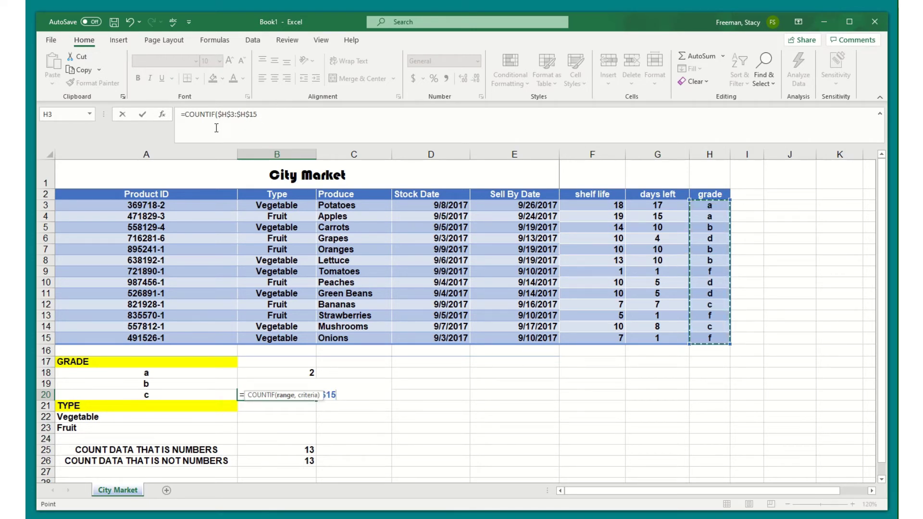
left_click_drag(258, 114, 200, 115)
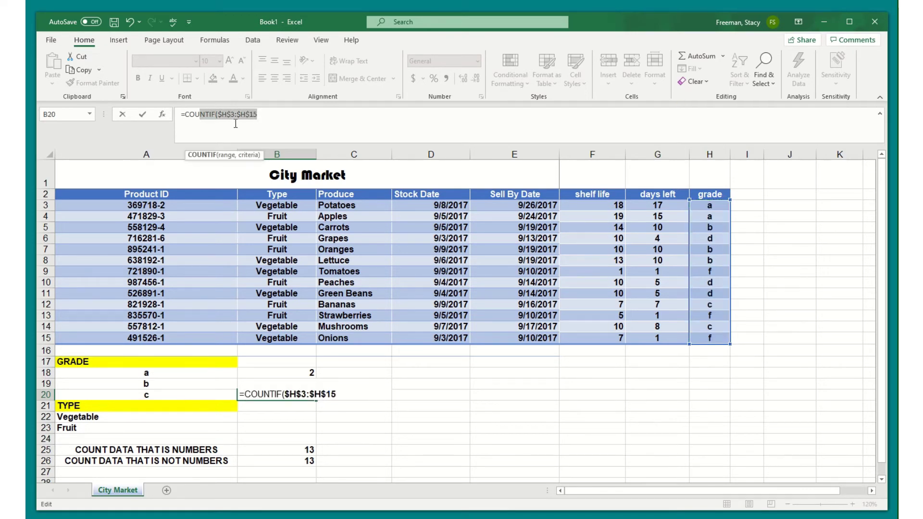
left_click(286, 114)
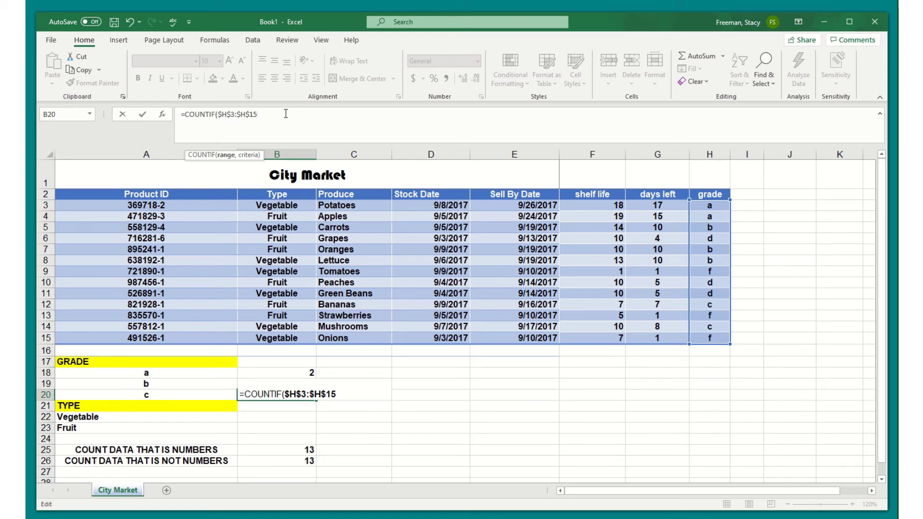
type(",")
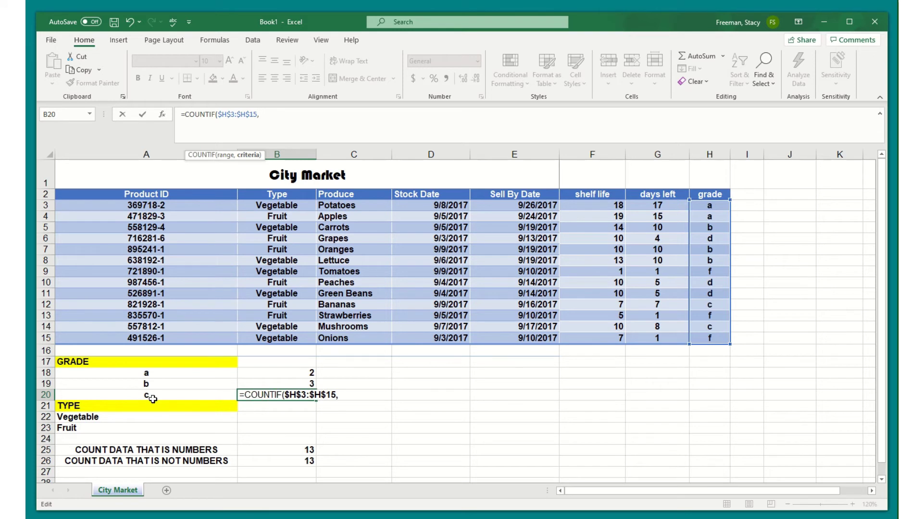
left_click(174, 395)
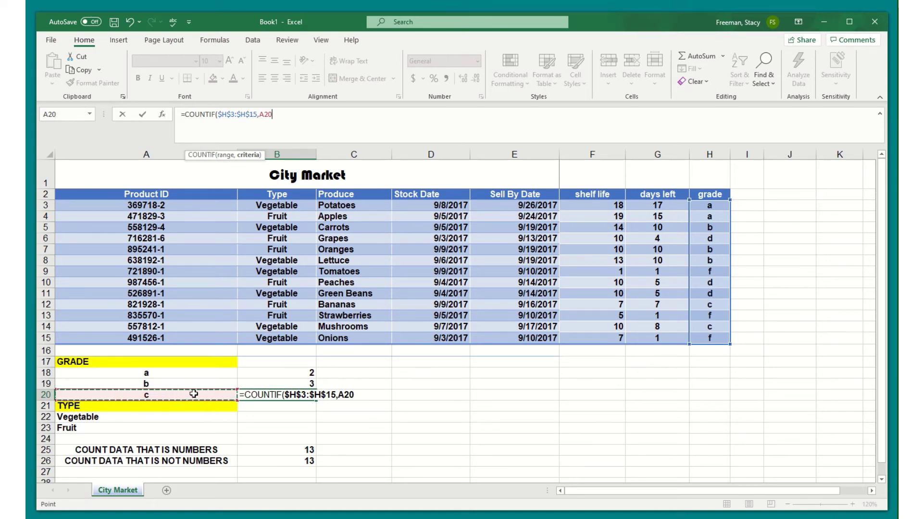
key("Return")
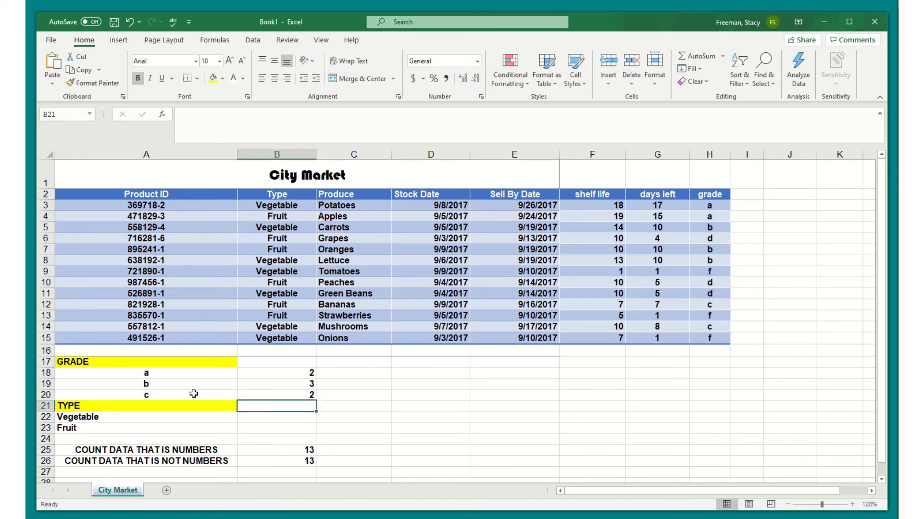
- Fill the COUNTIF formula from B20 up through B18, and check the cell references of the copy in B18
left_click(269, 393)
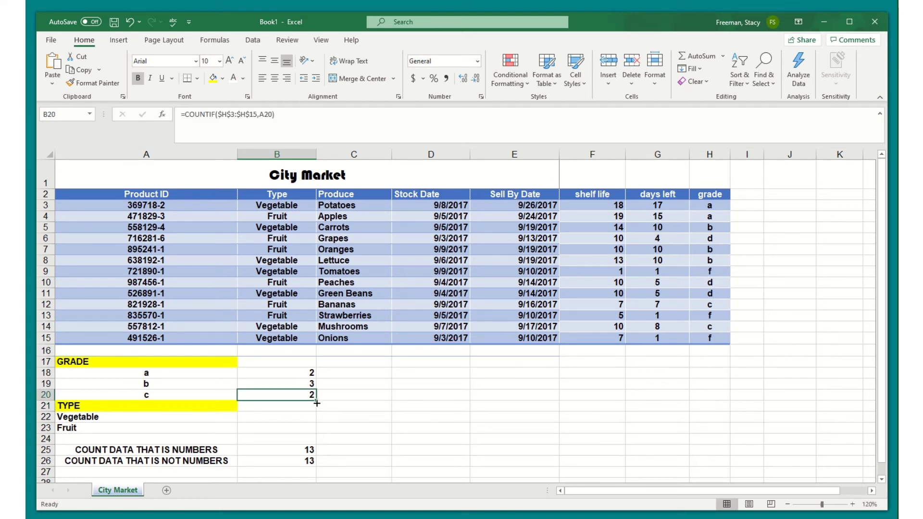
left_click_drag(316, 402, 315, 373)
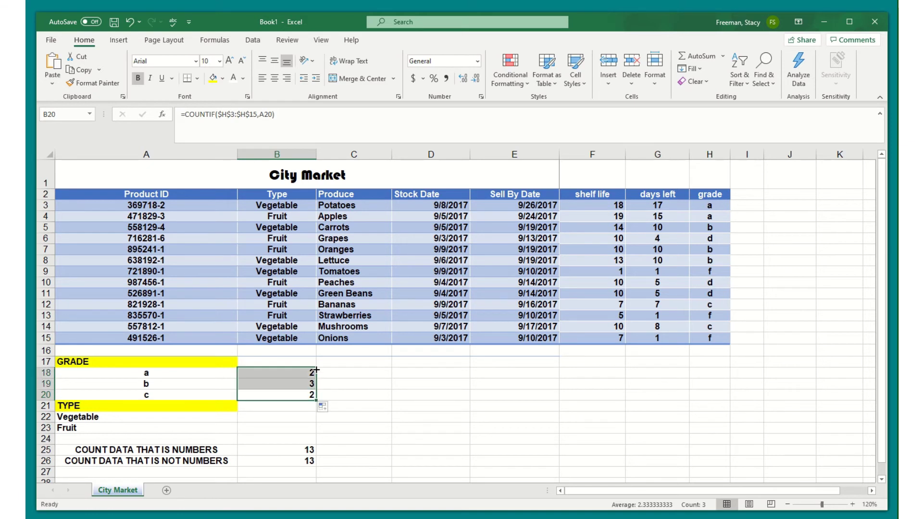
left_click(286, 373)
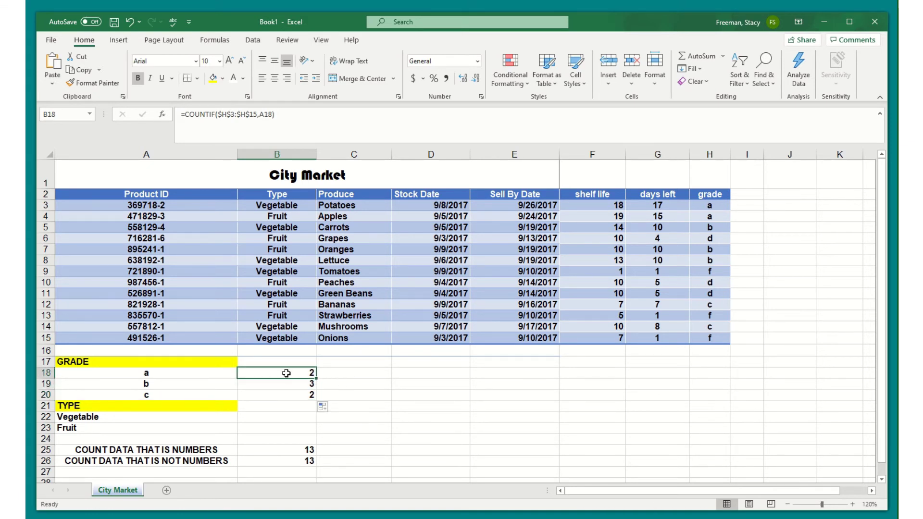
double_click(287, 372)
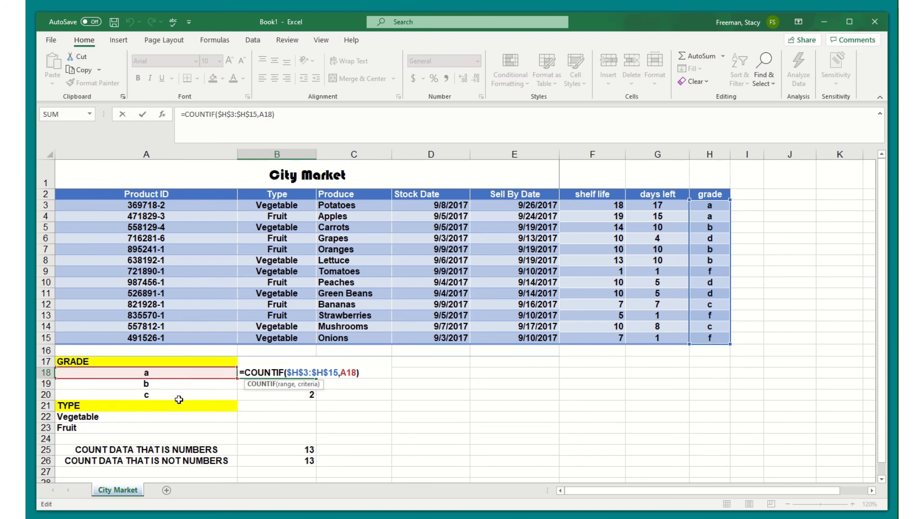
key("ctrl+Return")
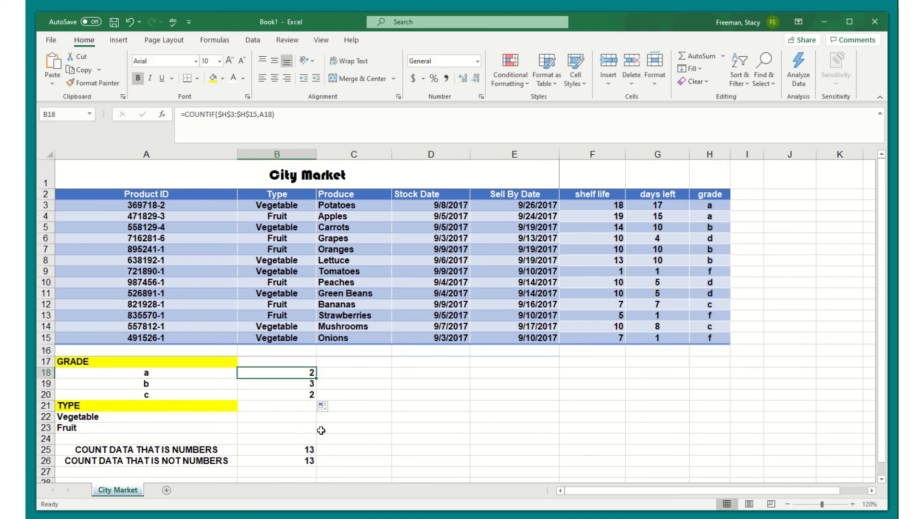
- Enter a COUNTIF formula in B22 over the absolute Type range $B$3:$B$15, with "Vegetable" in A22 as its criterion
left_click(285, 417)
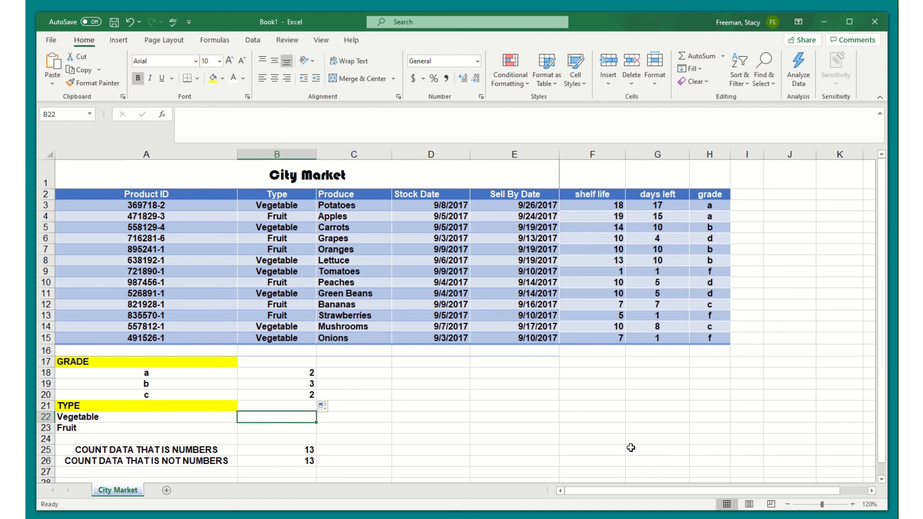
type("=coun")
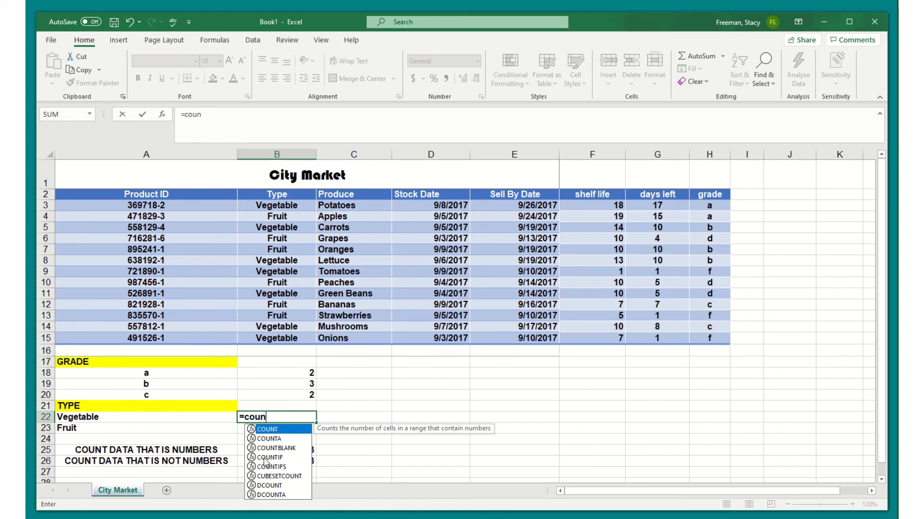
left_click(263, 458)
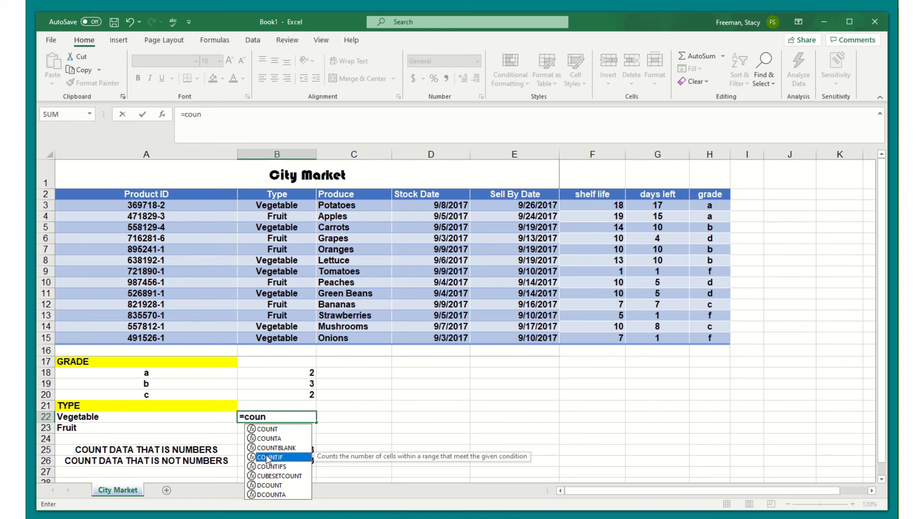
double_click(267, 458)
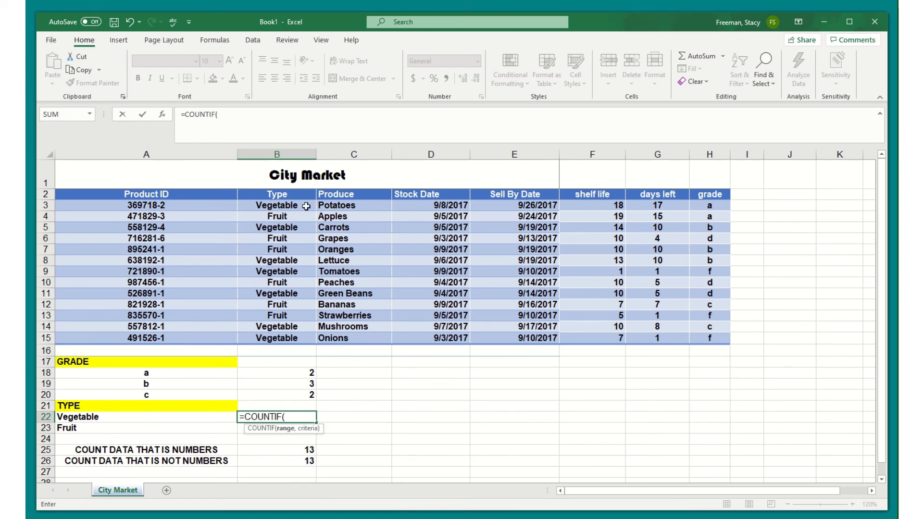
left_click_drag(306, 206, 302, 336)
key("F4")
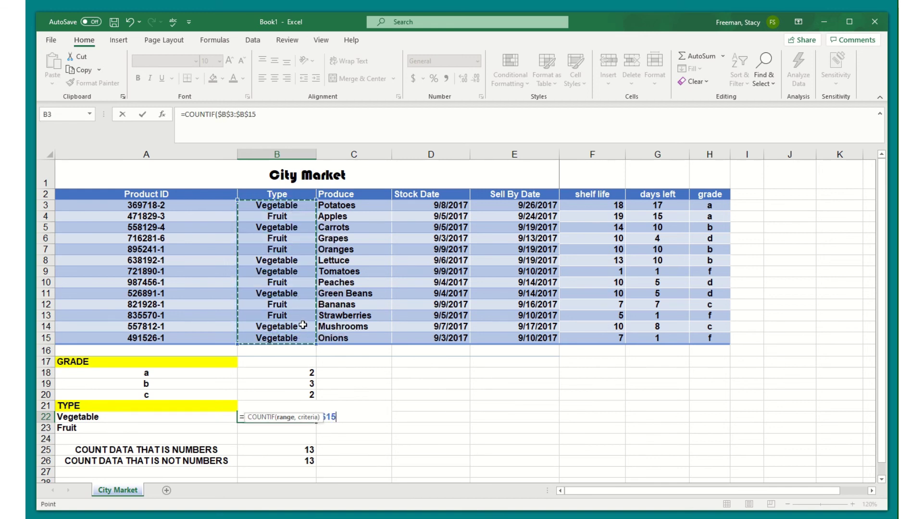
type(",")
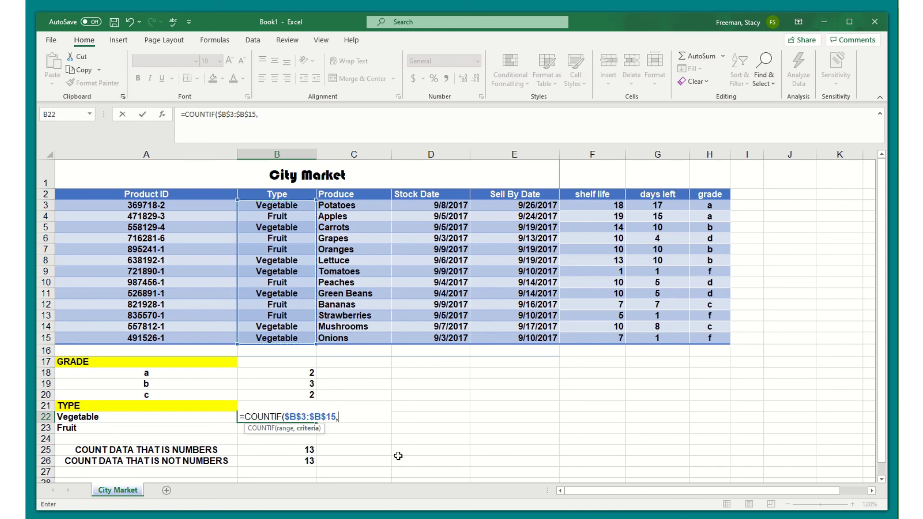
left_click(202, 417)
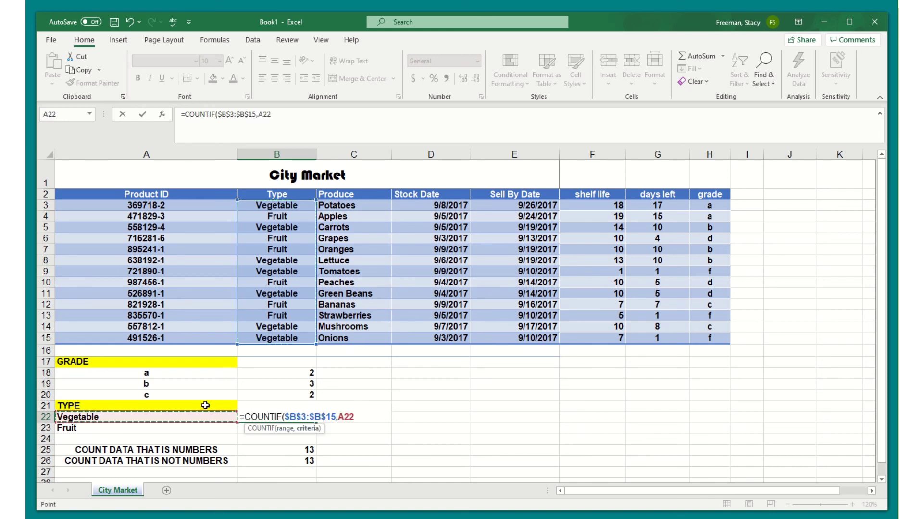
left_click(142, 114)
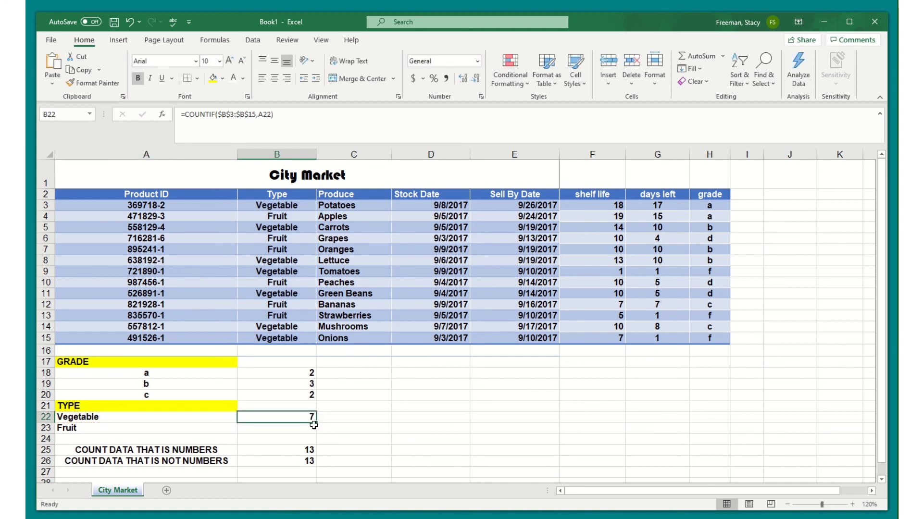
- Fill the COUNTIF formula from B22 down to the Fruit row in B23, and check the copied formula's references
left_click_drag(315, 425, 317, 435)
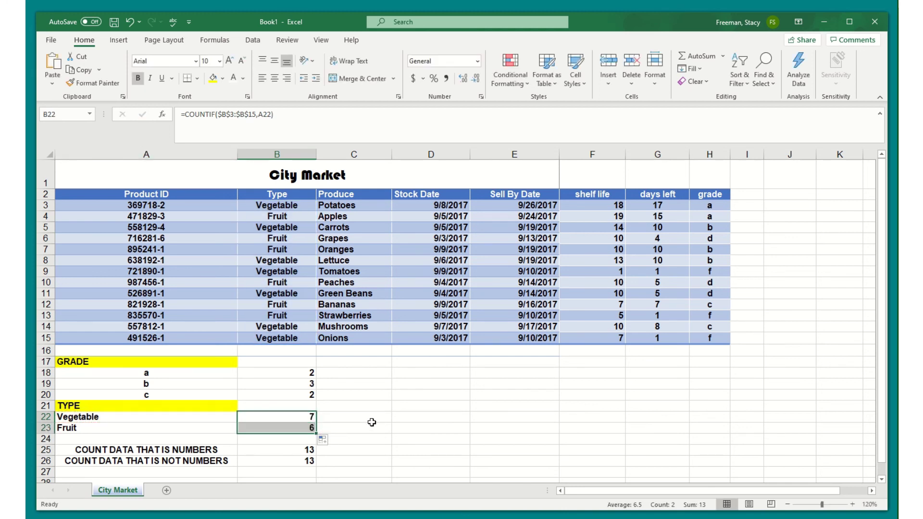
left_click(368, 428)
double_click(286, 427)
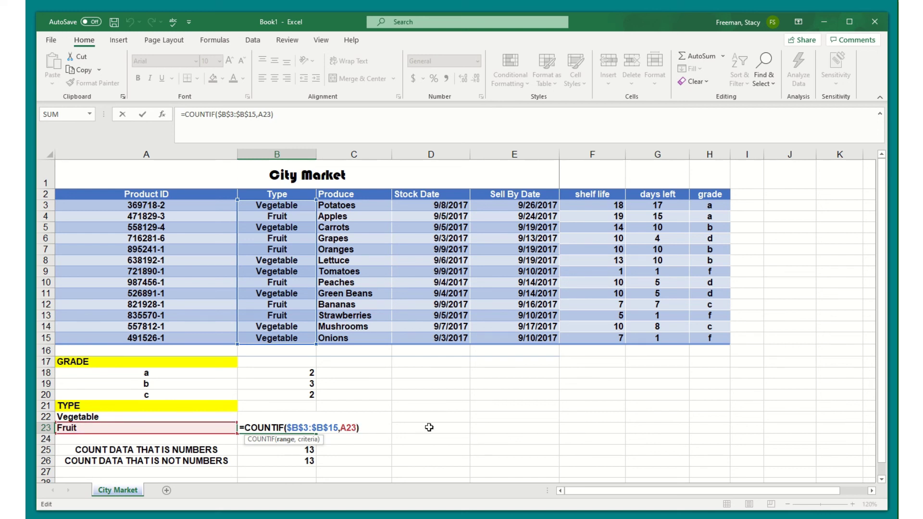
key("ctrl+Return")
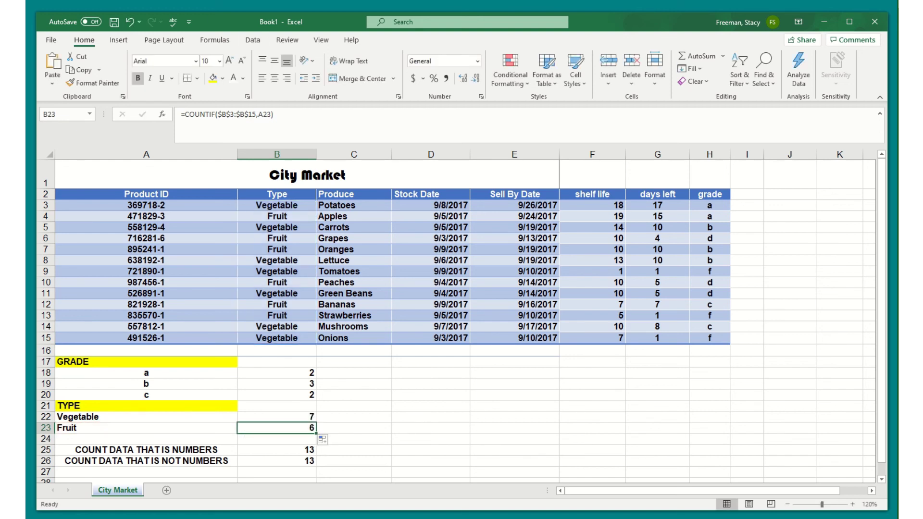